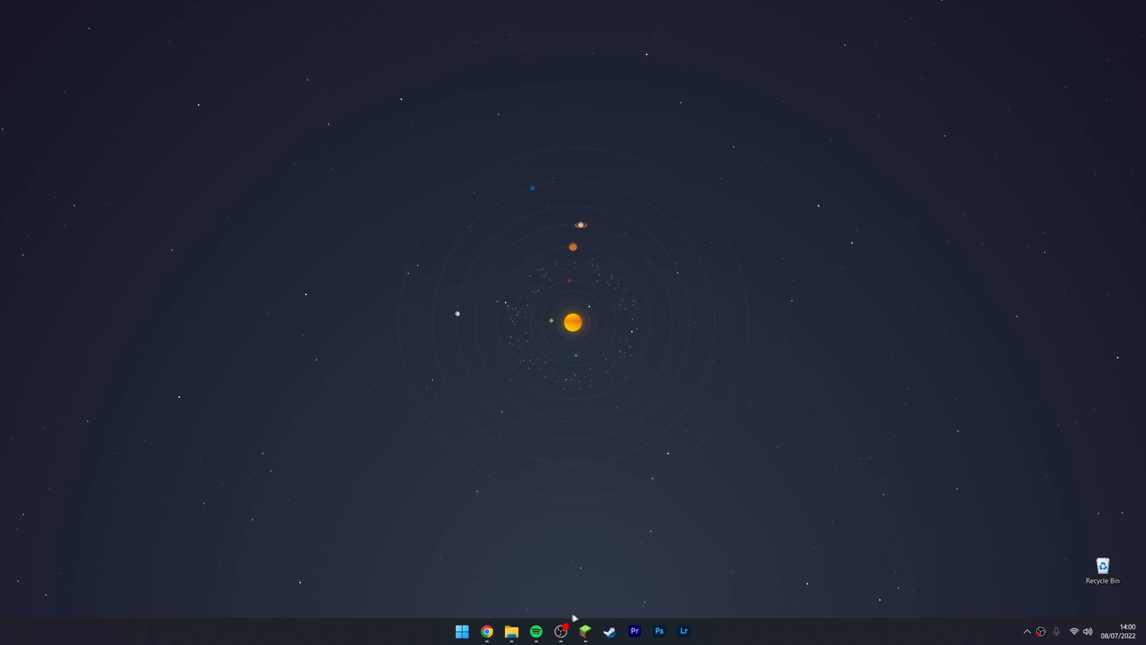
Step: Launch vanilla Minecraft 1.19 once from the launcher and quit the game
click(585, 630)
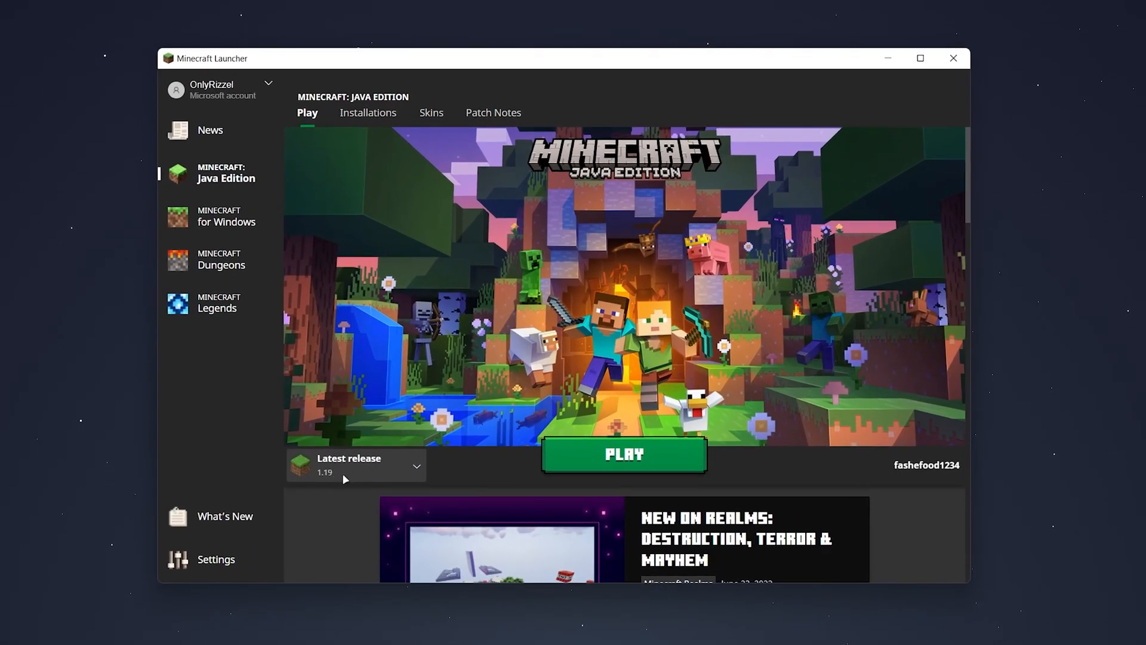
click(666, 454)
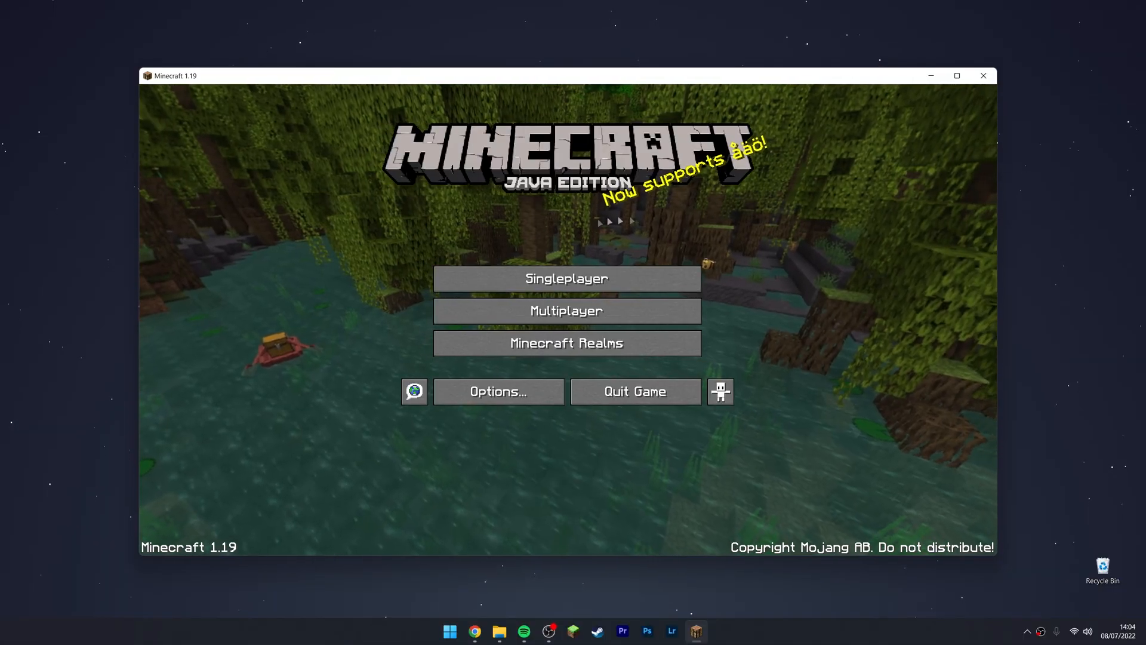
click(694, 388)
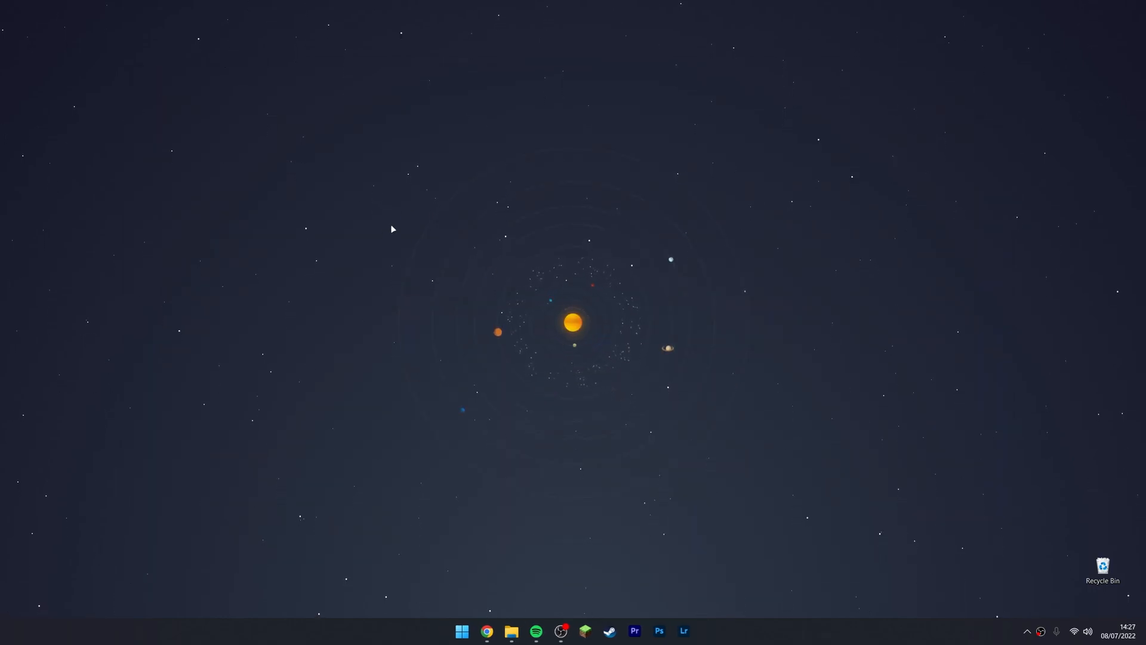
Step: Download the Fabric installer for Windows from fabricmc.net and save it to the Desktop
click(487, 631)
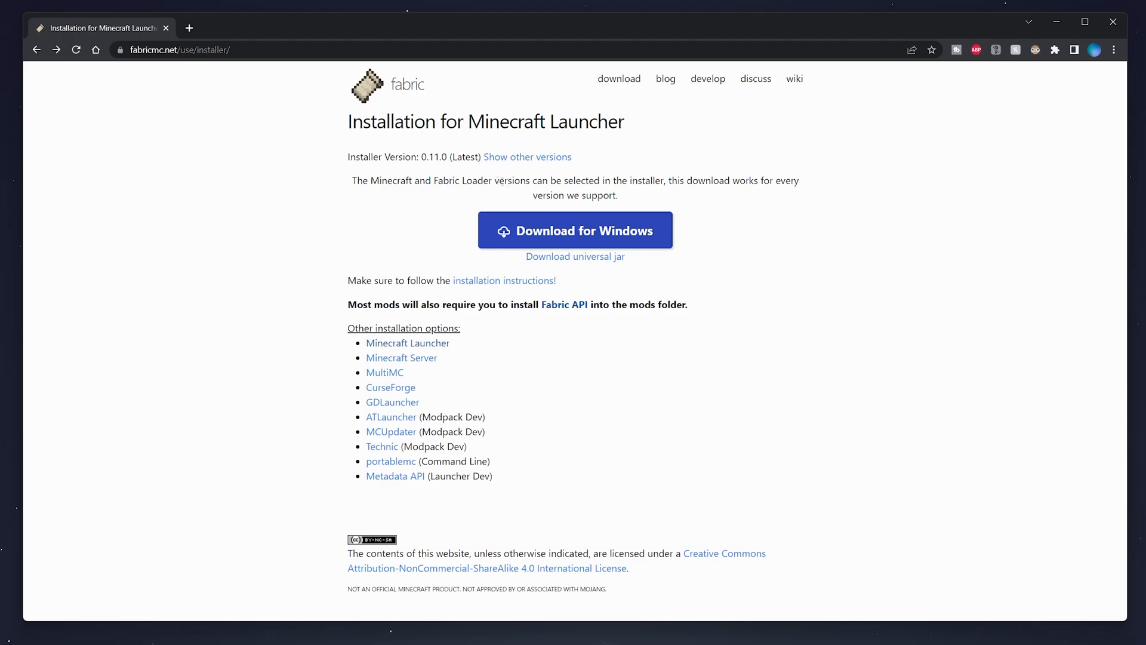
click(576, 225)
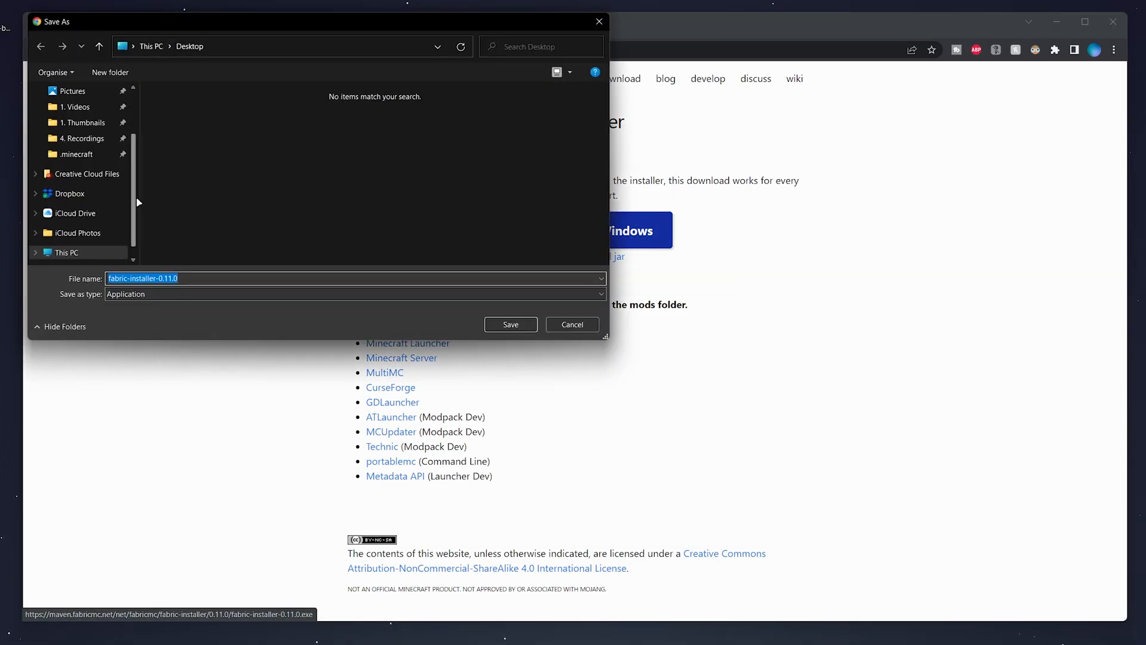
scroll(138, 201, up, 3)
click(74, 111)
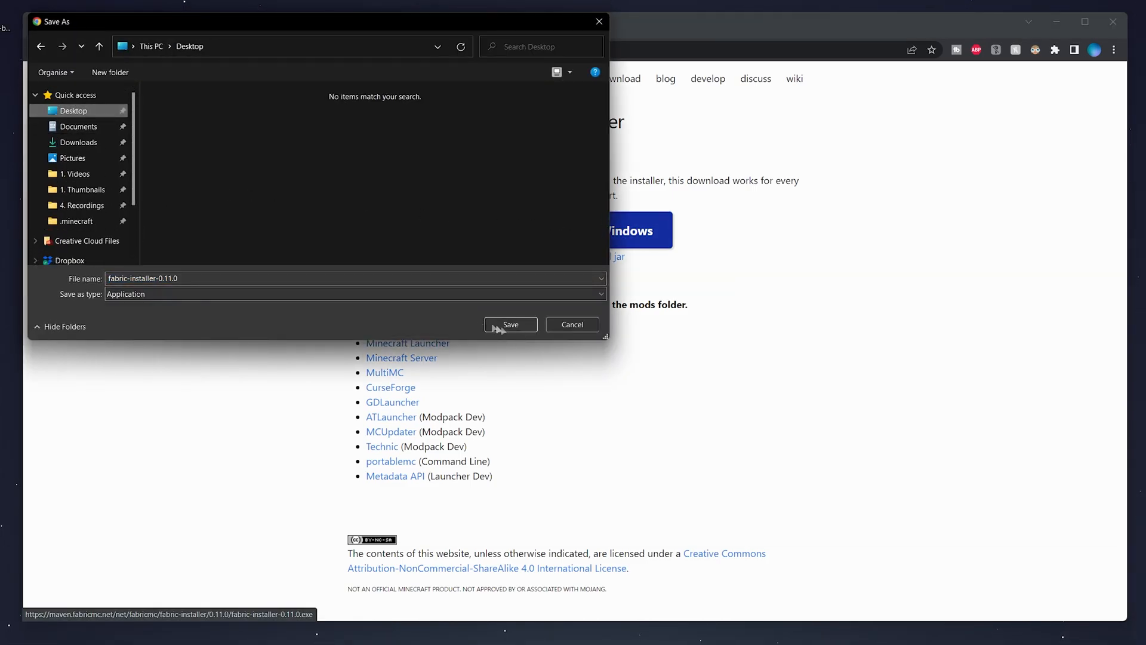
click(530, 325)
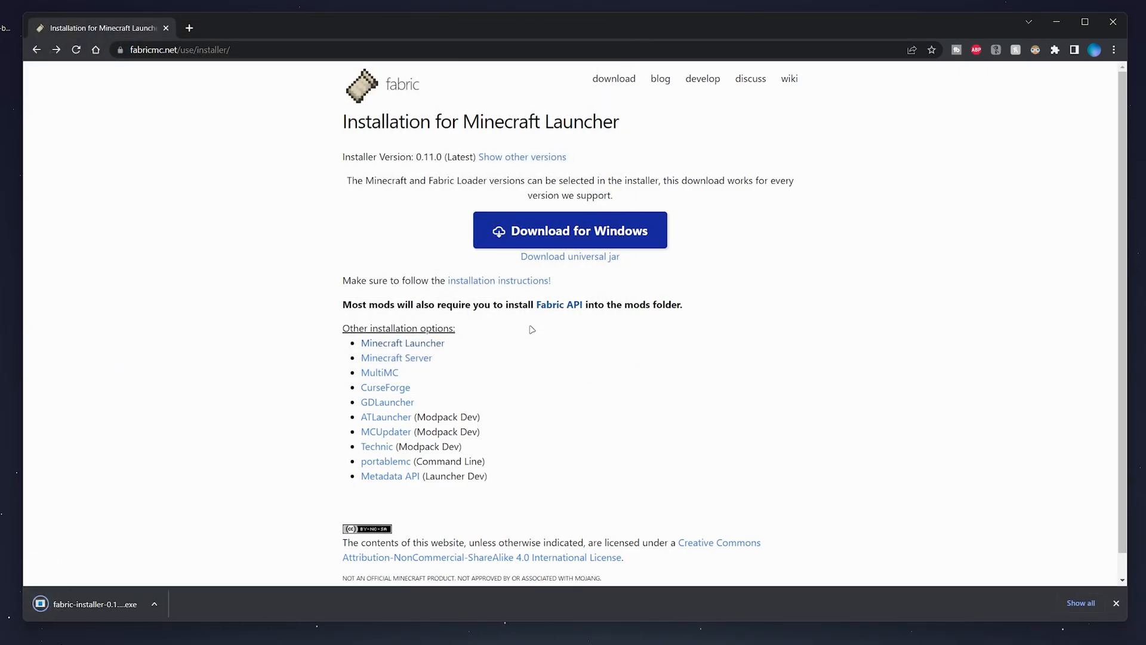
drag(508, 305, 605, 304)
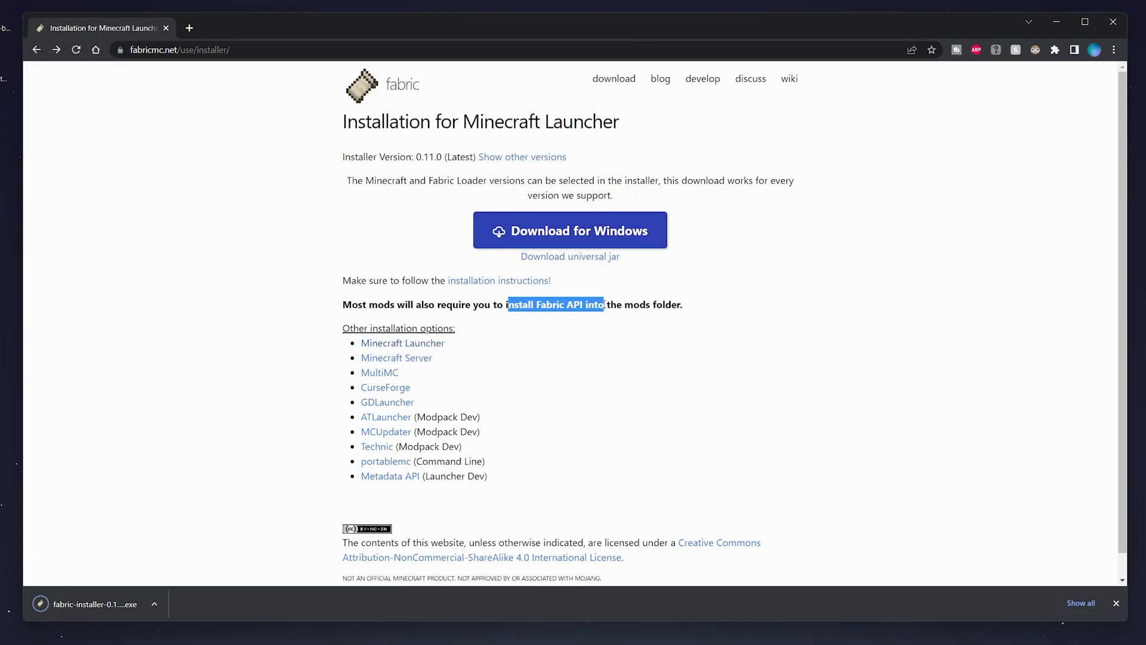
Step: Download the Fabric API 0.57.0+1.19 jar from the CurseForge Files list onto the Desktop
click(571, 327)
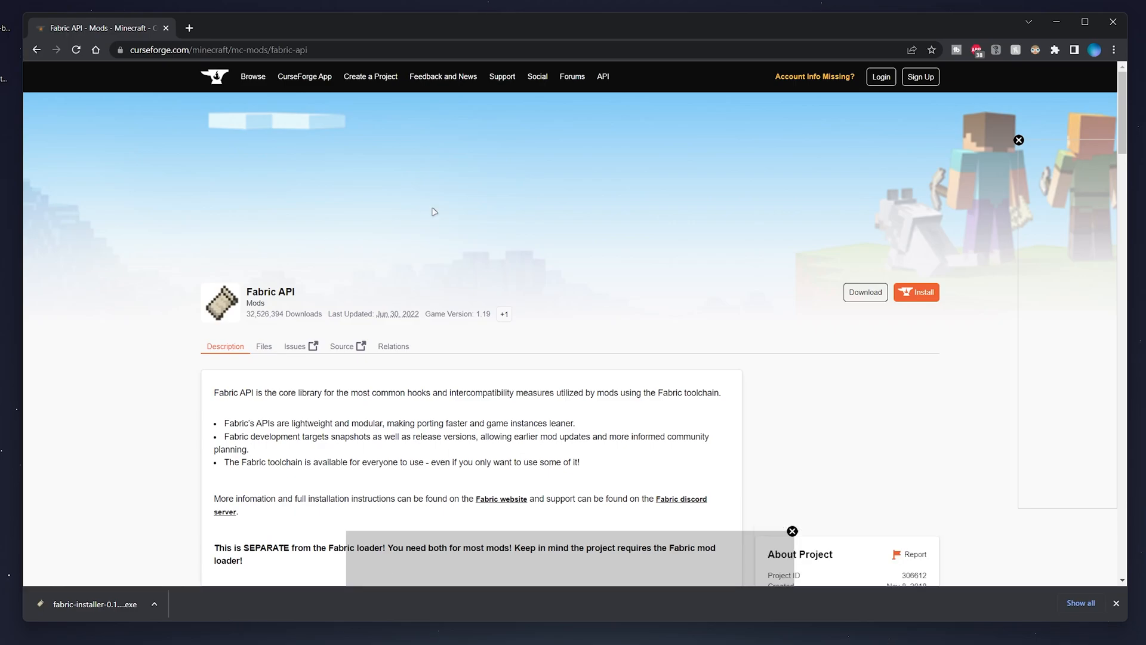
click(264, 346)
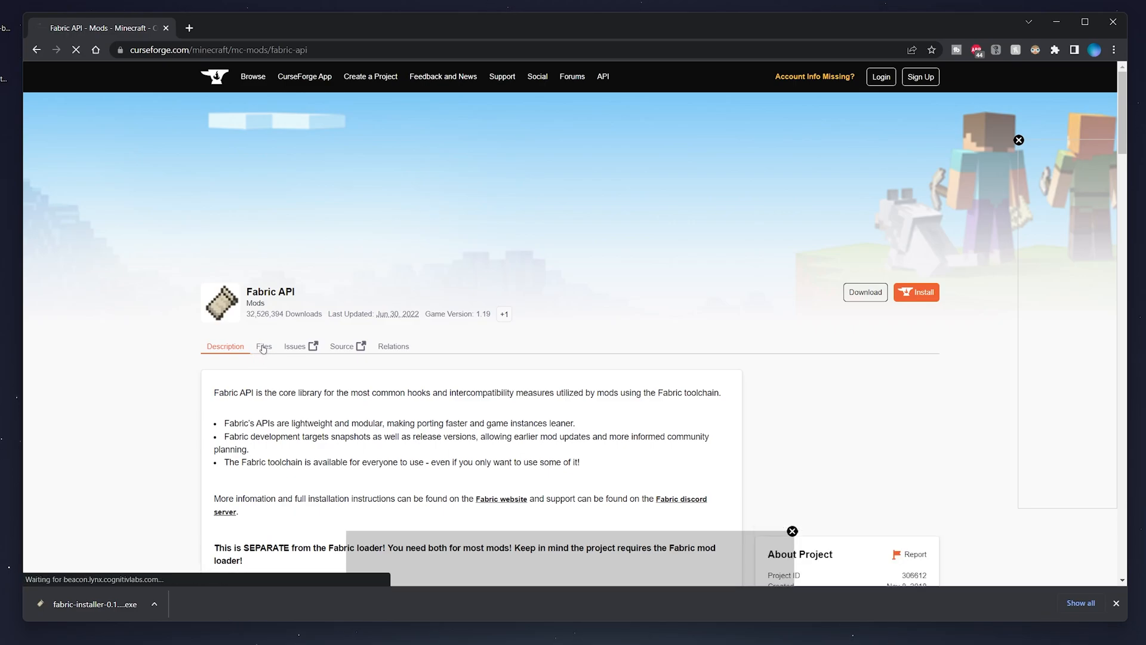
scroll(574, 331, down, 3)
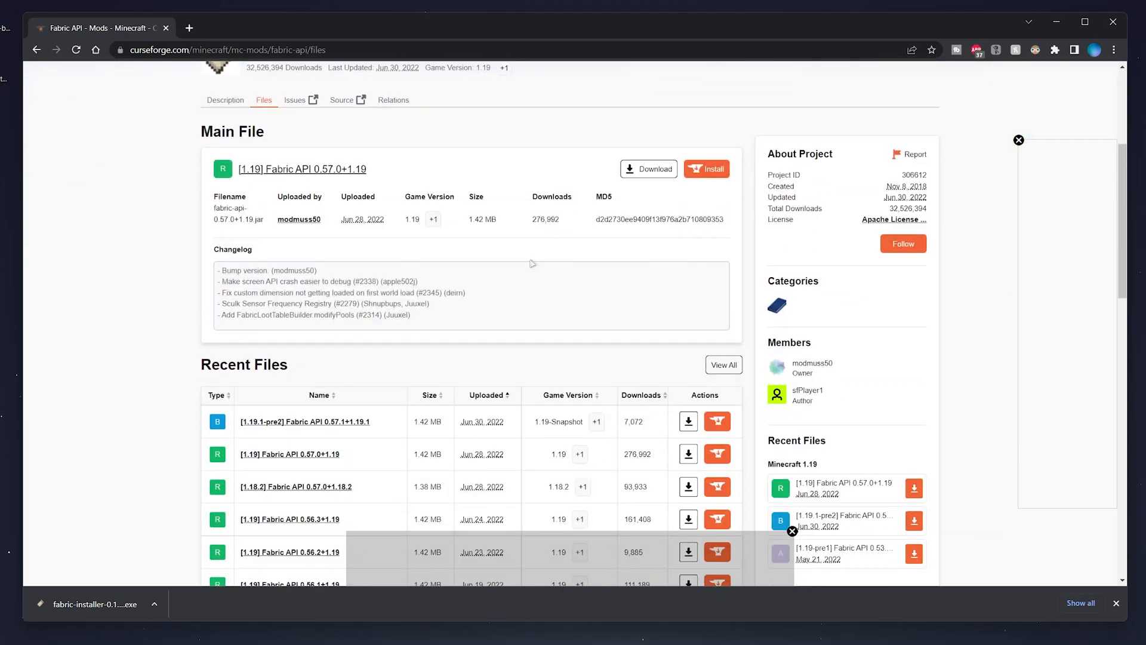
scroll(535, 316, down, 3)
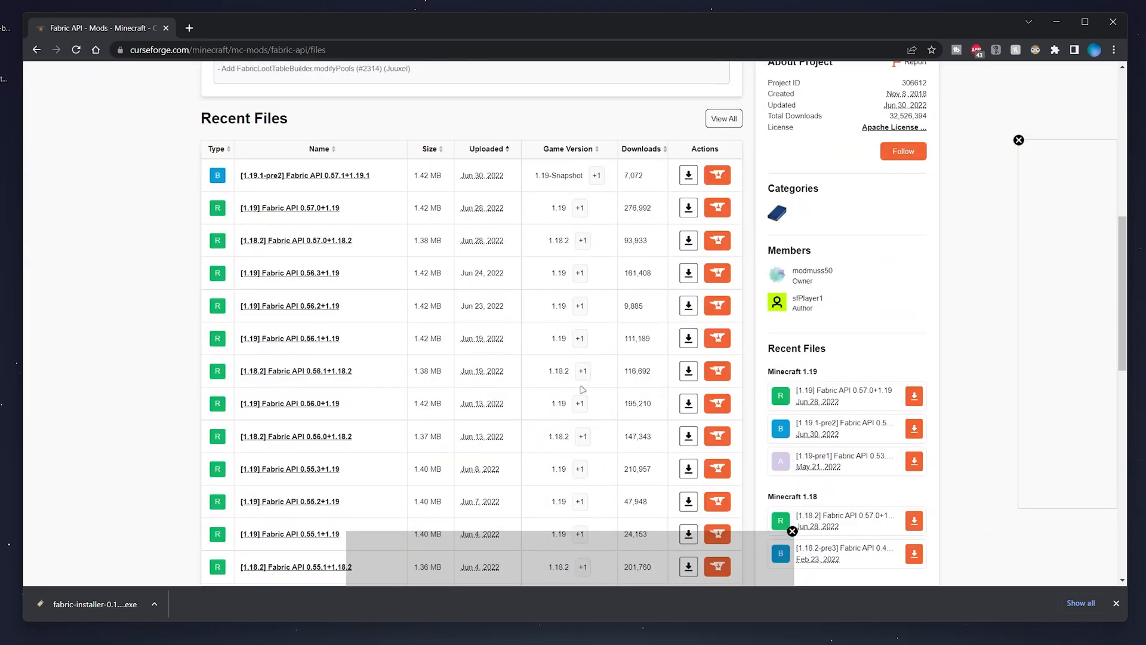
scroll(567, 396, down, 4)
scroll(567, 396, up, 5)
scroll(409, 357, up, 3)
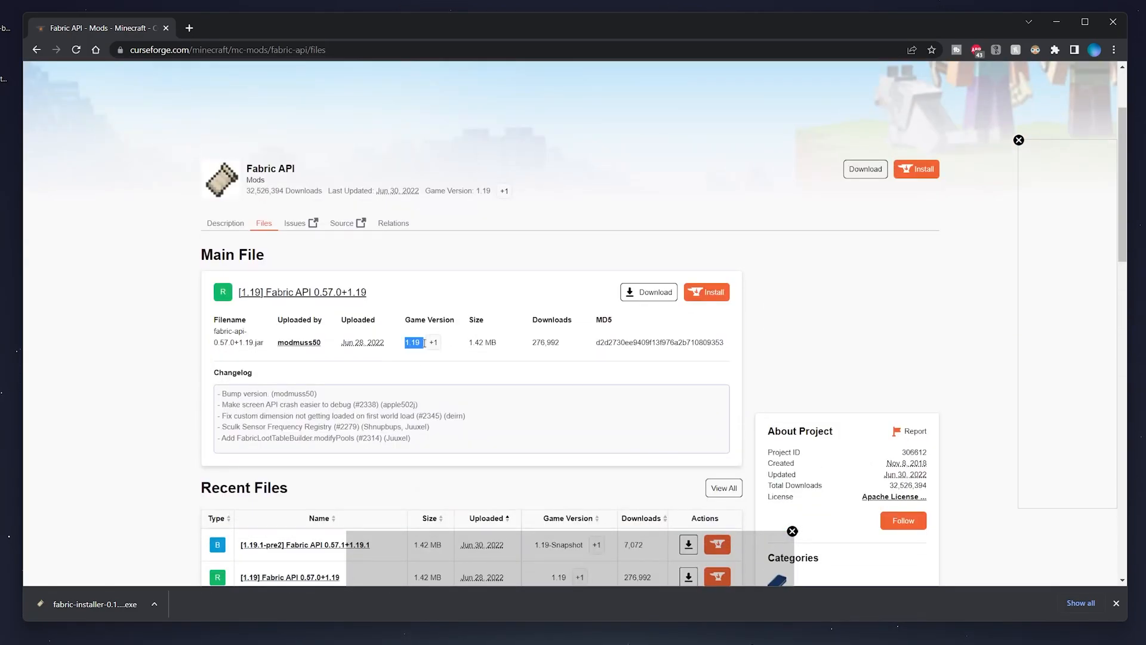
click(651, 293)
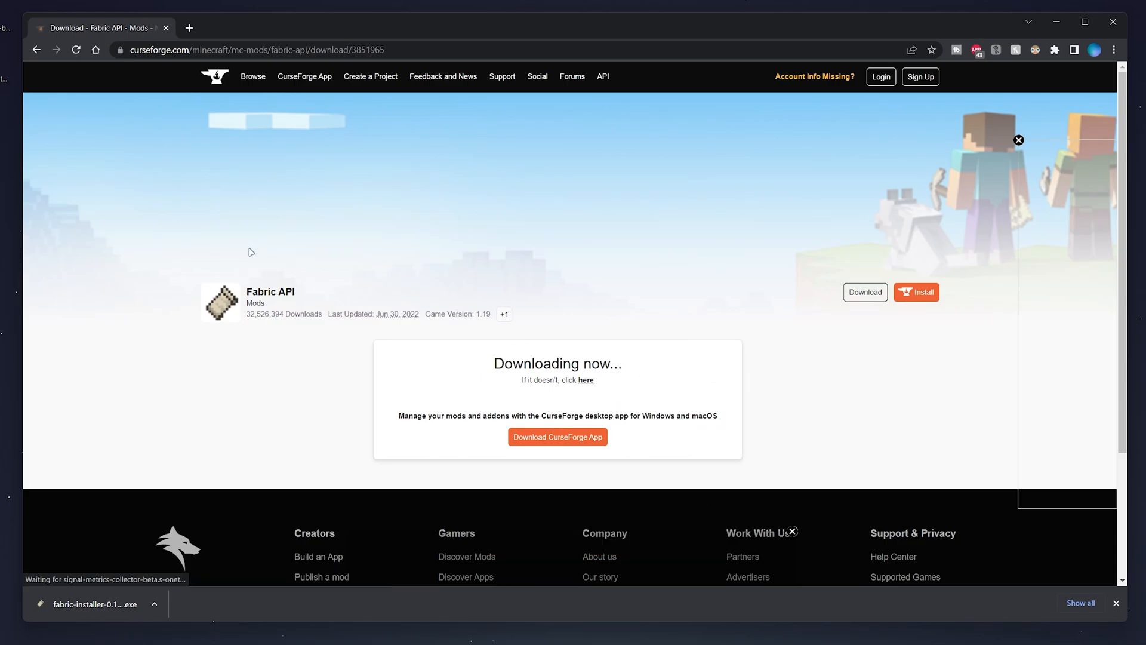
scroll(136, 219, up, 3)
click(74, 110)
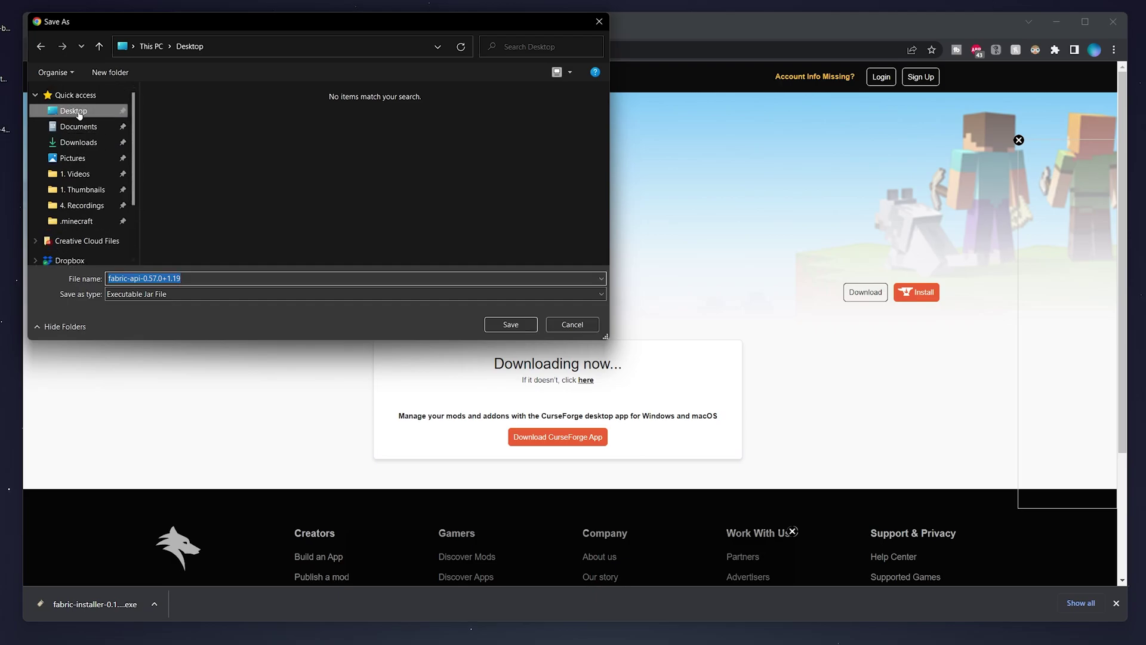
click(510, 324)
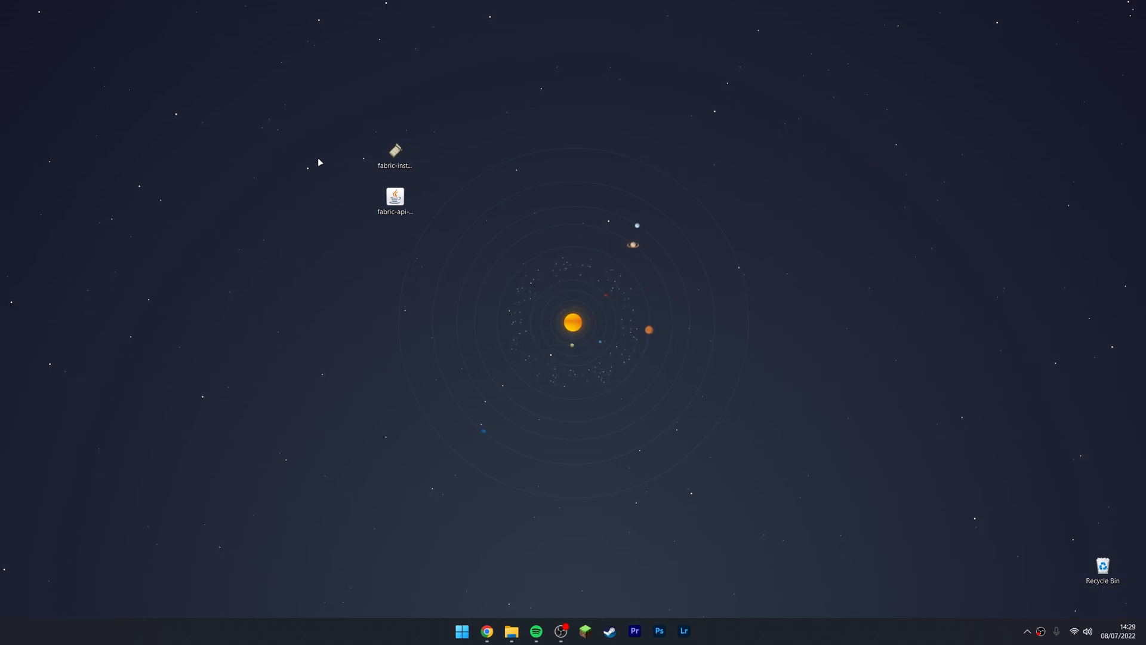
Step: Move the fabric-api jar to the desktop's left edge and run the fabric-installer file
drag(396, 200, 19, 139)
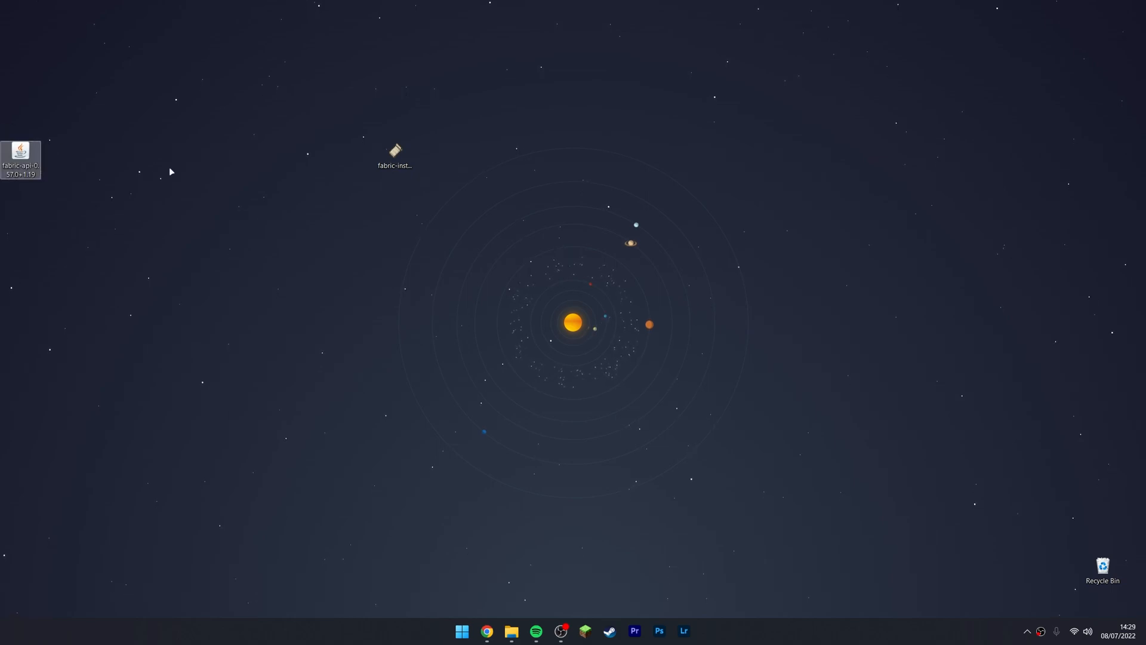
right_click(394, 152)
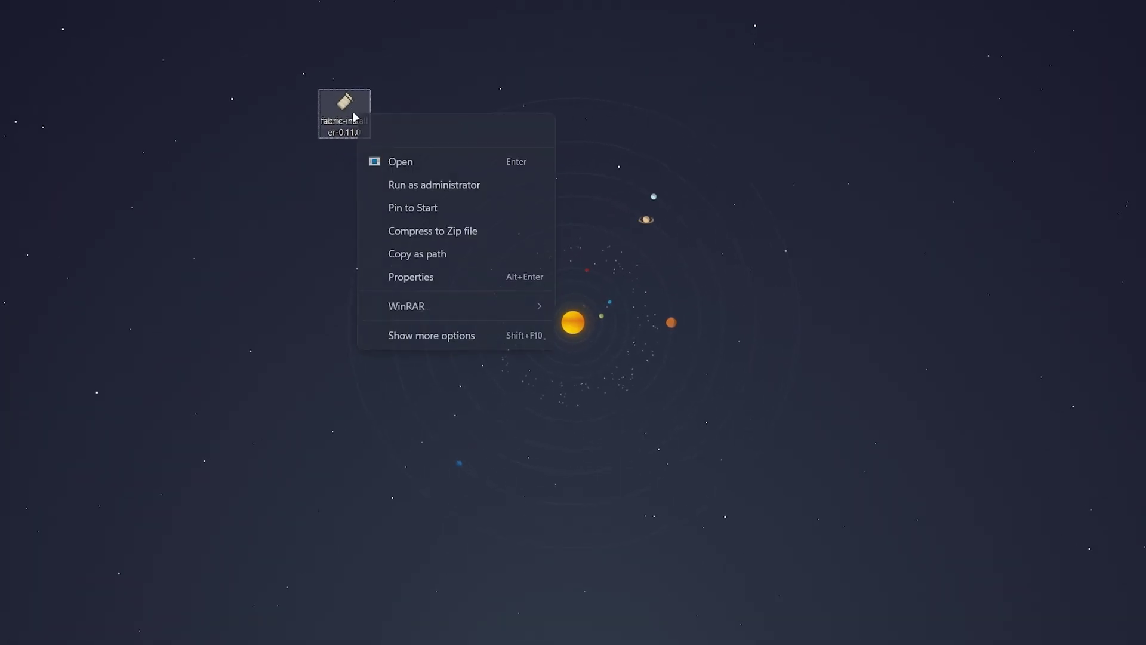
click(416, 158)
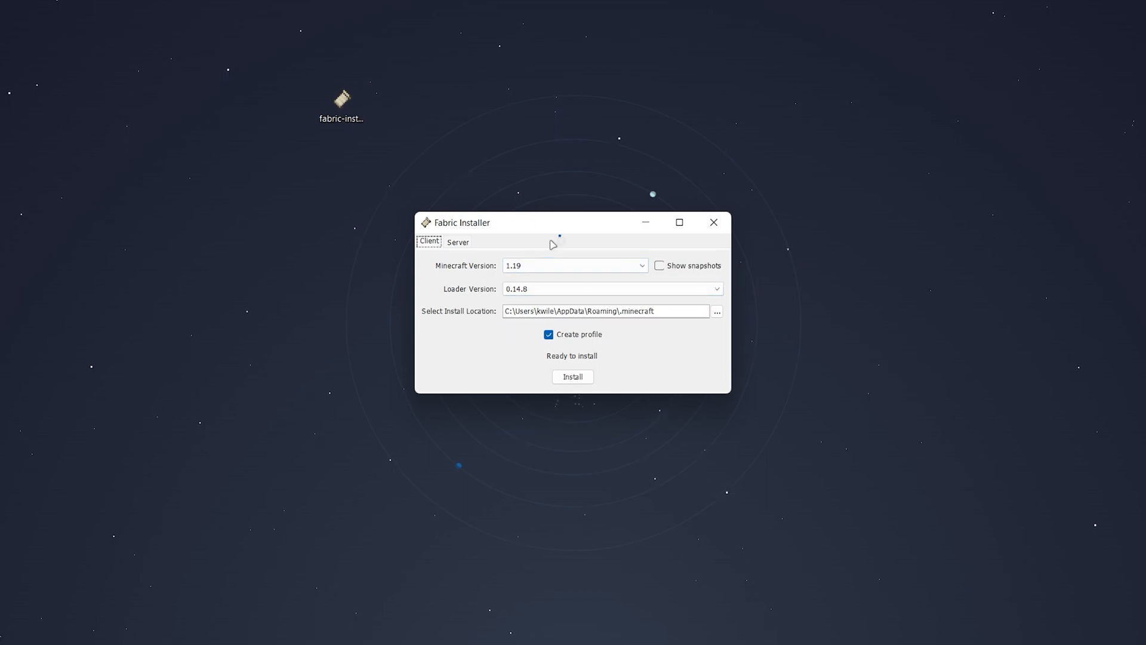
Step: Install Fabric Loader 0.14.8 for Minecraft 1.19 with a launcher profile and dismiss the success message
click(551, 267)
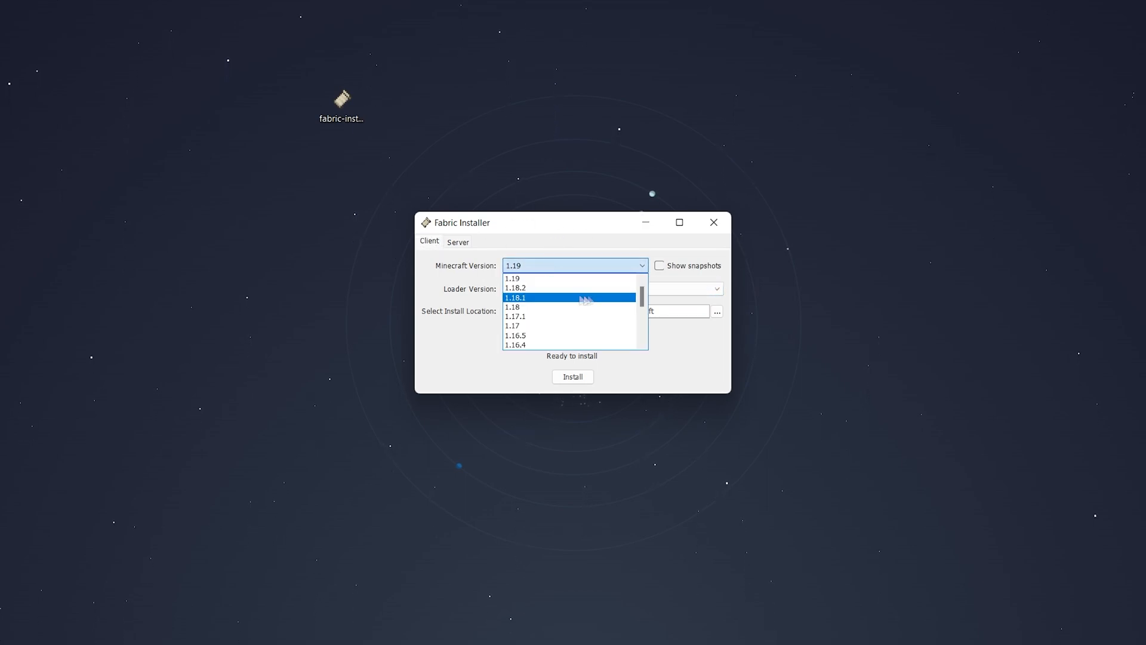
click(510, 279)
click(573, 288)
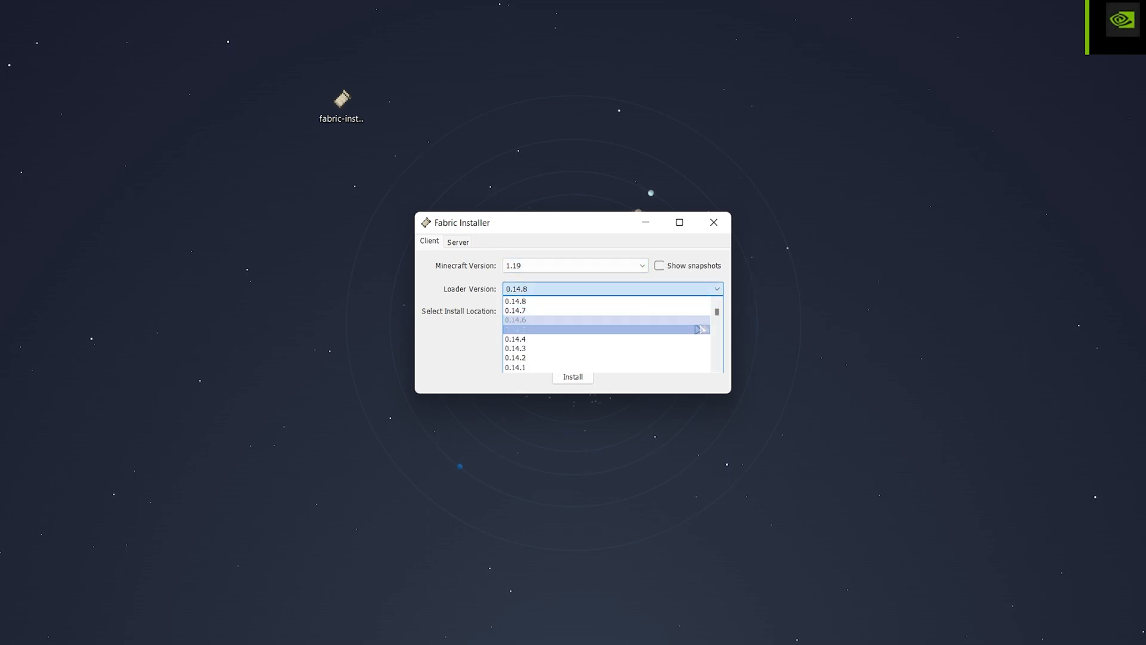
mouse_move(718, 315)
mouse_down()
mouse_move(718, 331)
mouse_move(718, 309)
mouse_up()
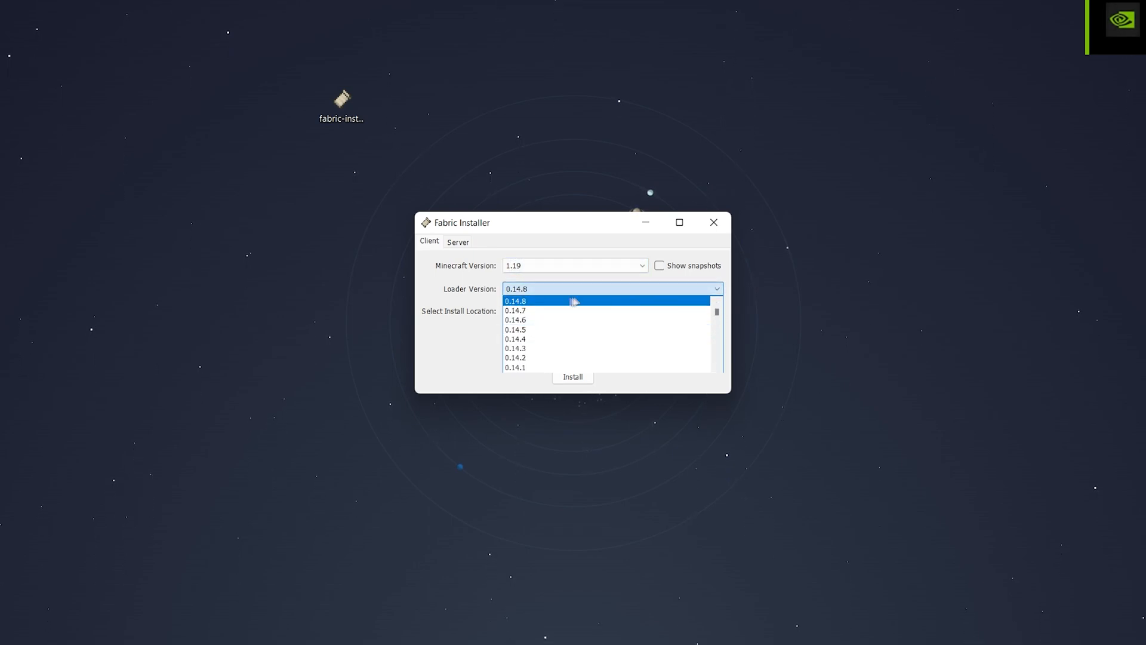
click(540, 302)
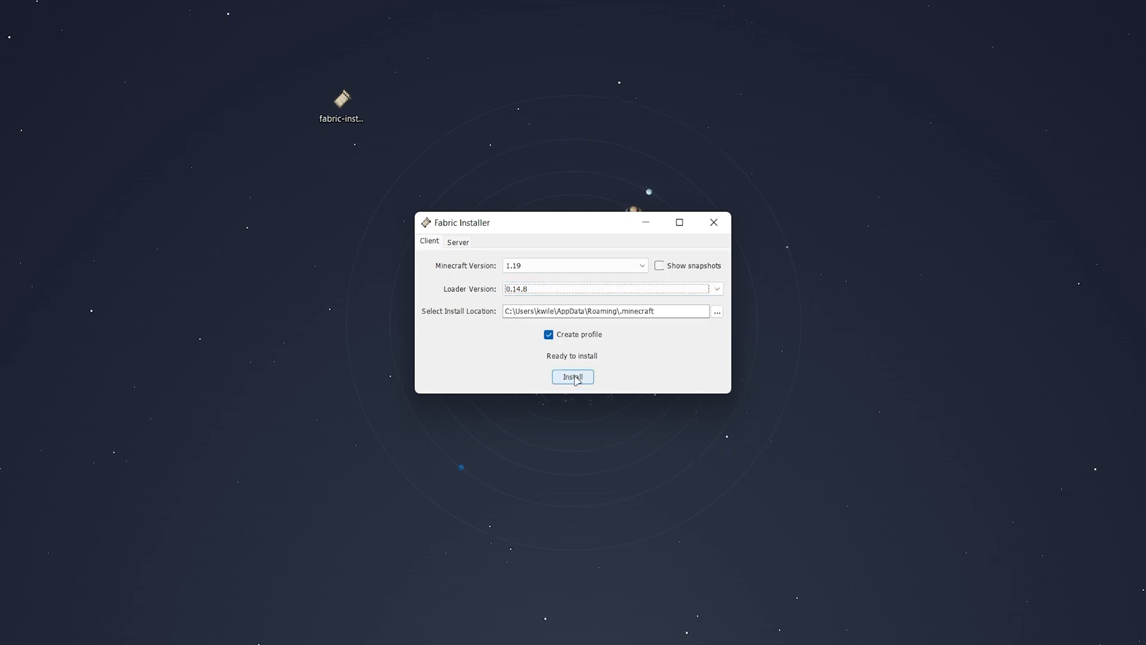
click(575, 379)
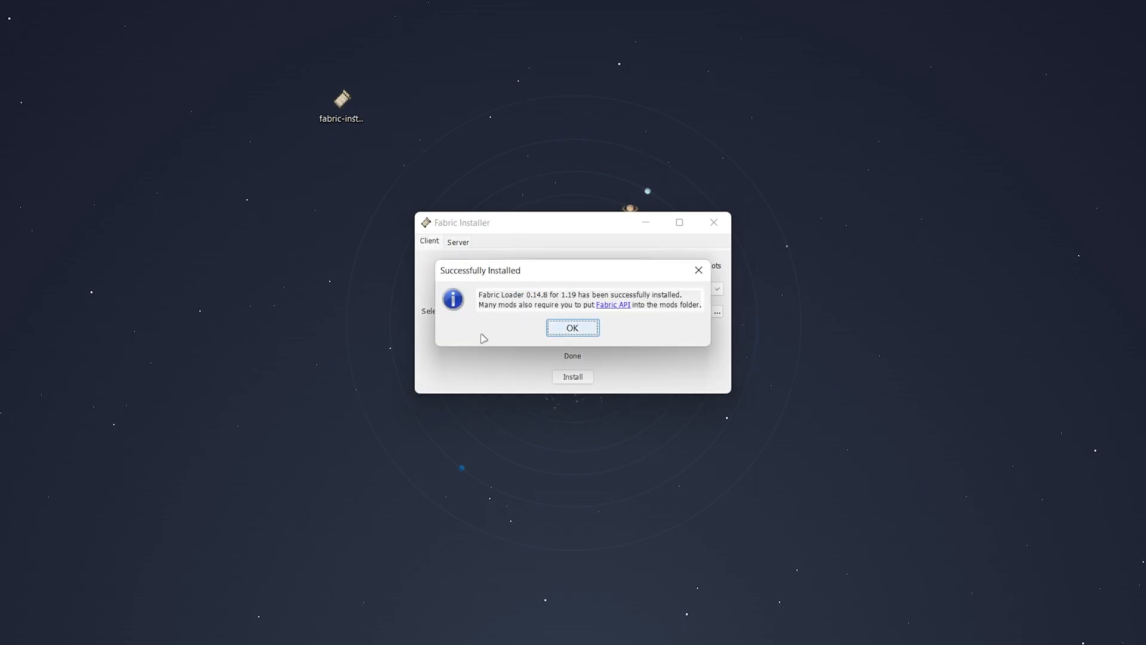
click(584, 330)
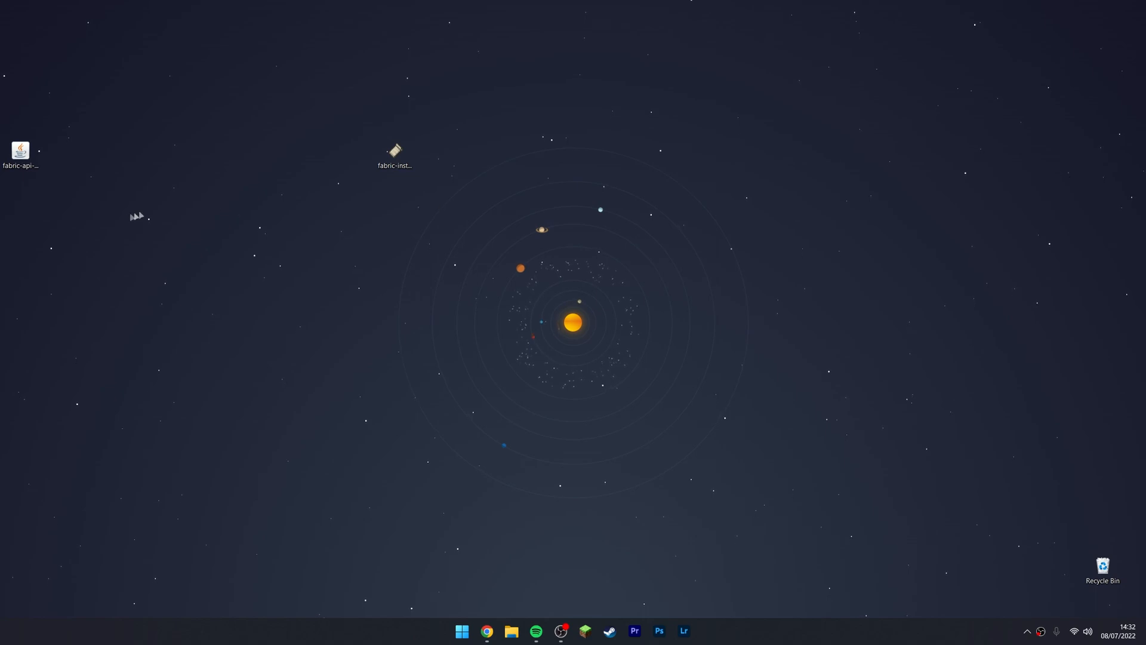
Step: Run %appdata% from the Start menu's Run dialog to show the Roaming folder
drag(128, 219, 2, 139)
click(413, 205)
right_click(462, 630)
click(406, 544)
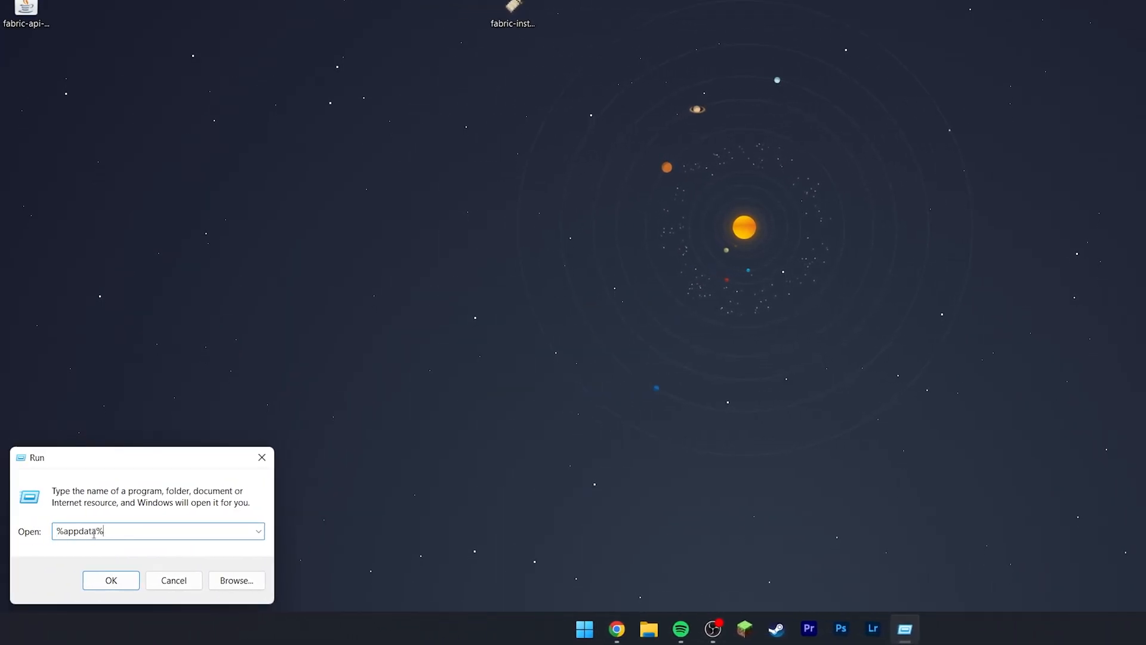
click(112, 580)
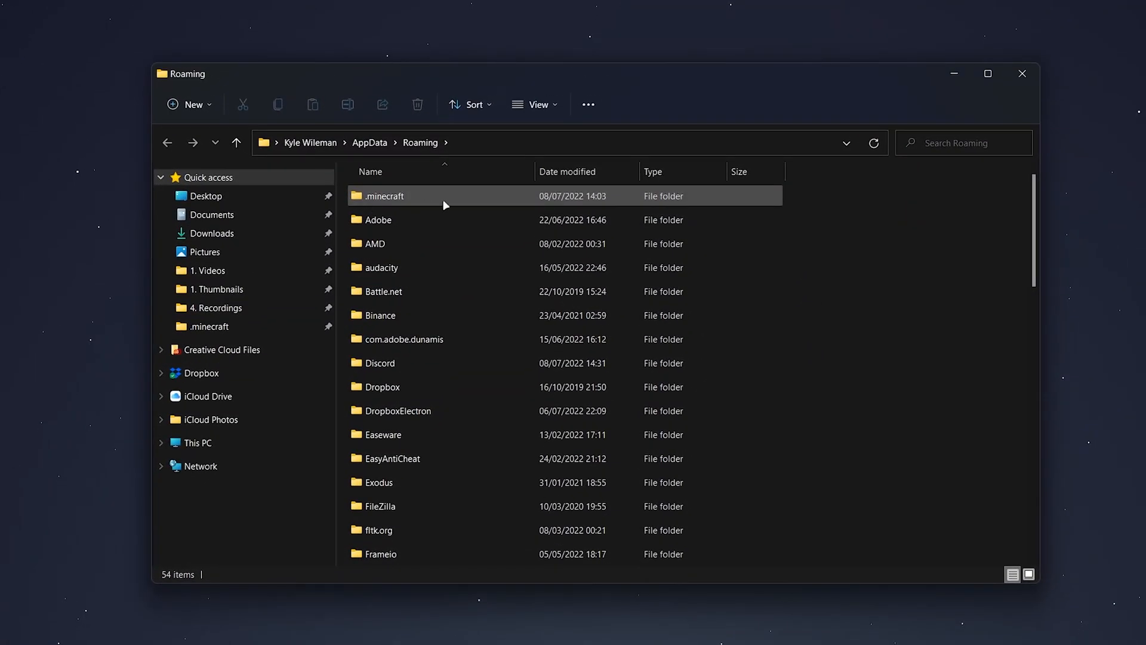
Step: Create a mods folder inside .minecraft and copy the fabric-api 0.57.0+1.19 jar into it
double_click(443, 205)
mouse_move(1032, 197)
mouse_down()
mouse_move(1028, 302)
mouse_move(1033, 179)
mouse_up()
click(189, 105)
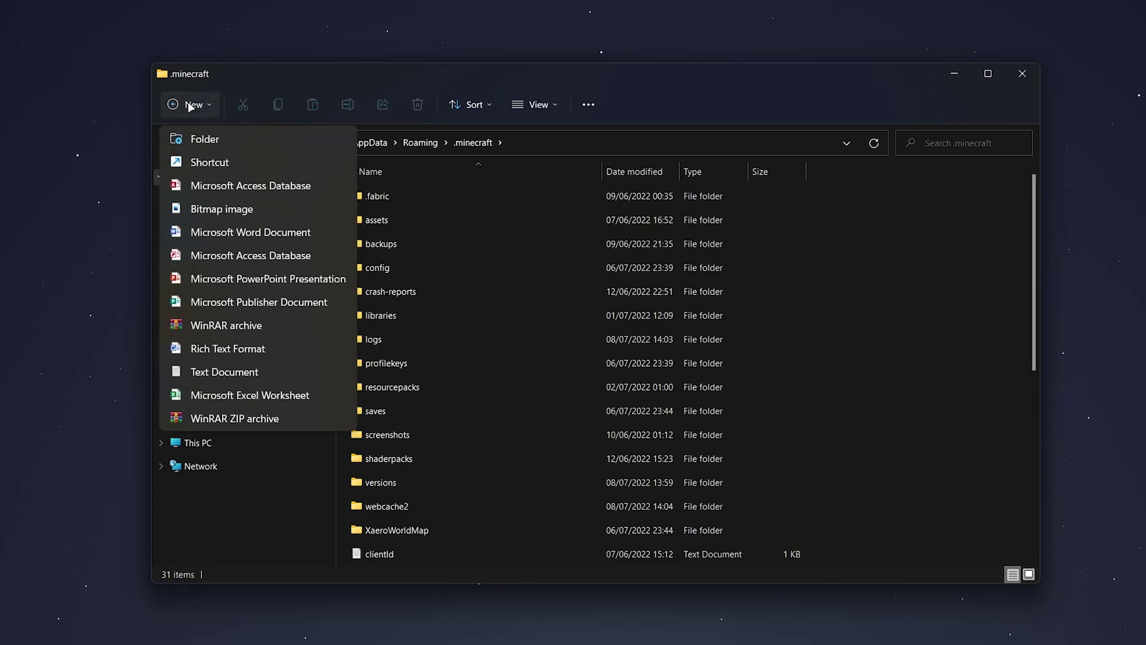
click(206, 138)
text(mods)
key(Return)
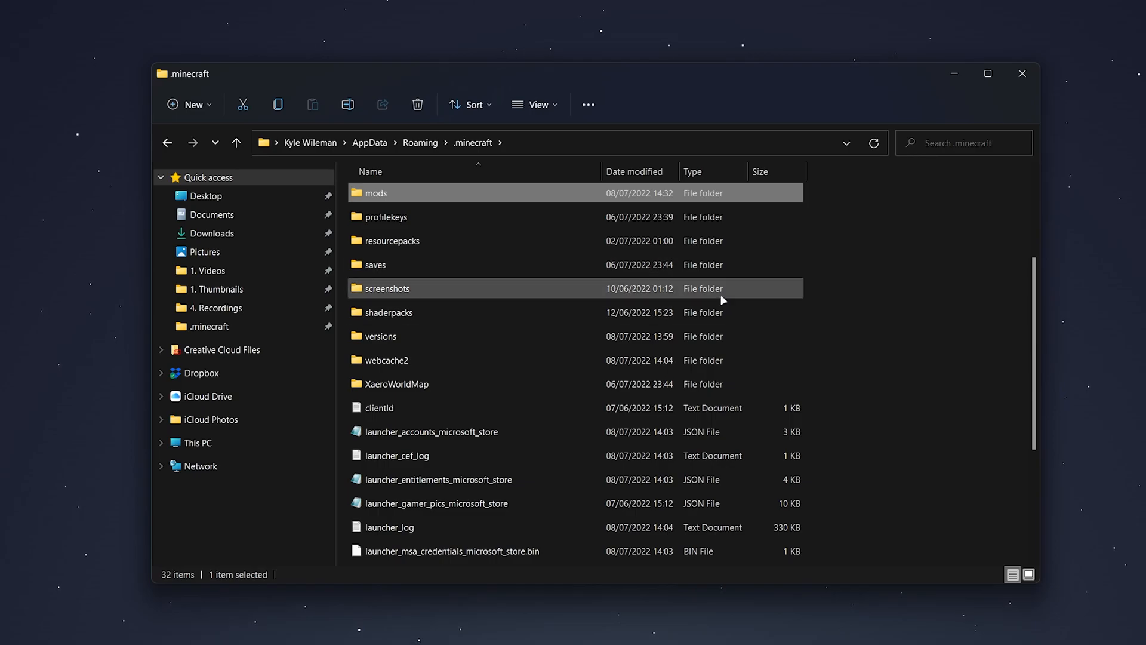
double_click(390, 190)
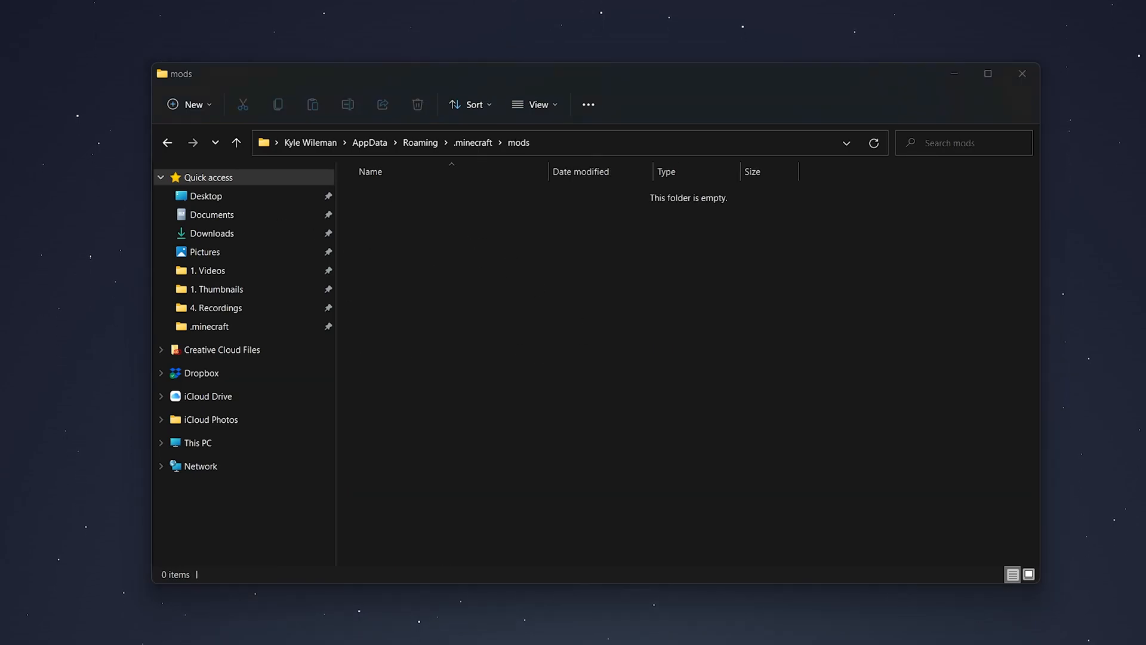
drag(447, 229, 502, 256)
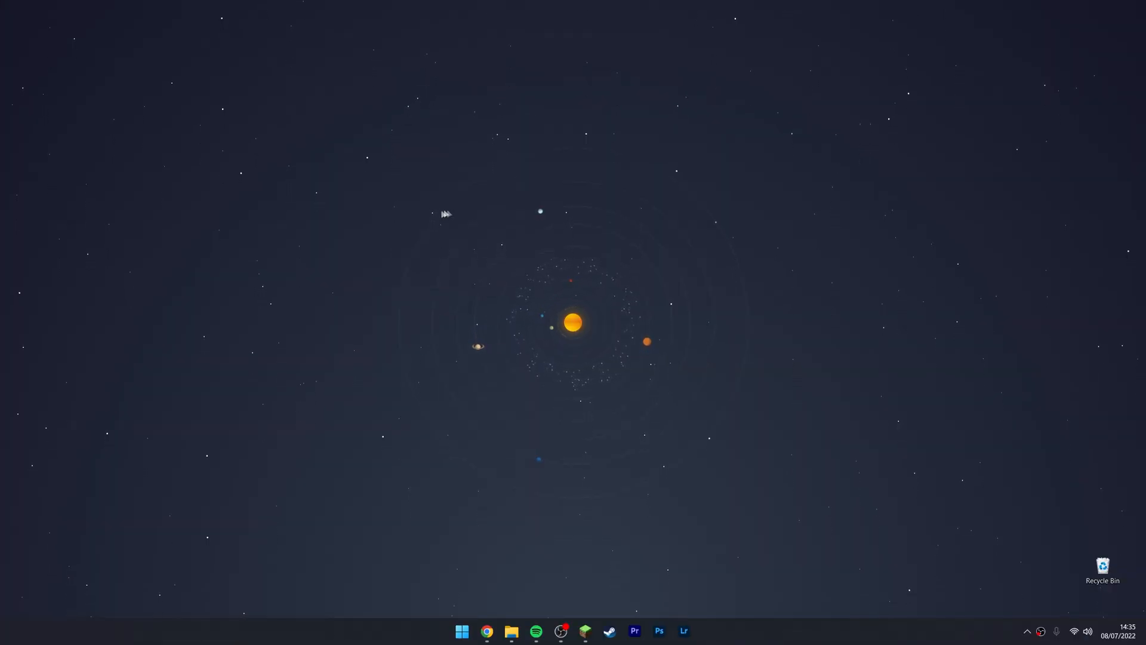
Step: Launch Minecraft from the launcher using the fabric 1.19 profile
click(585, 630)
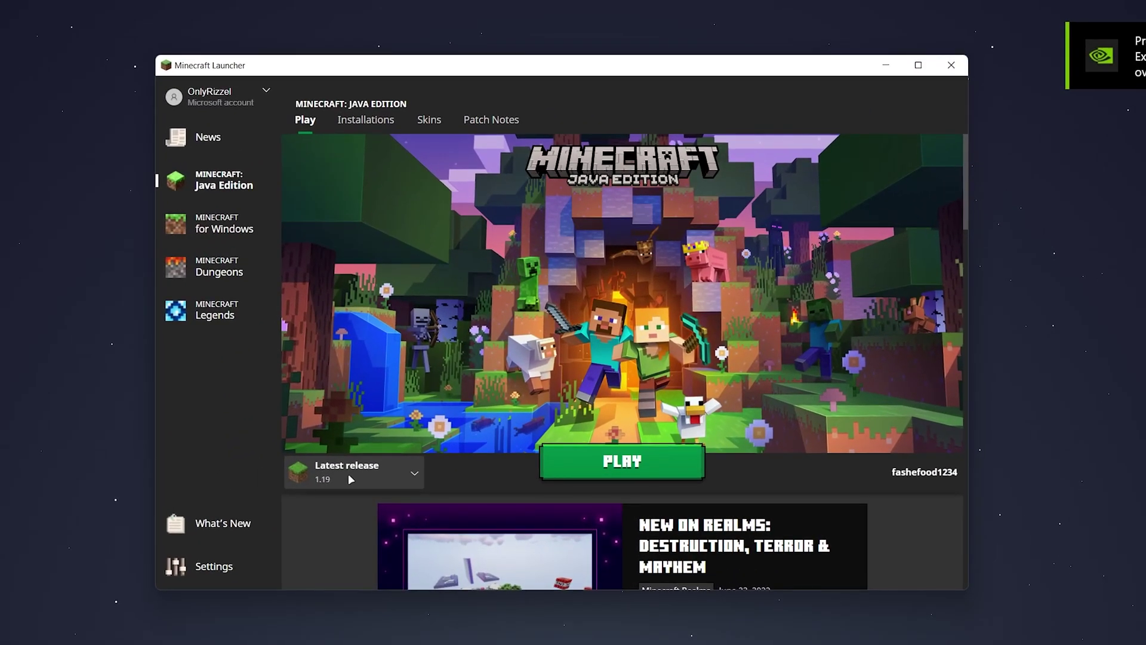
click(394, 421)
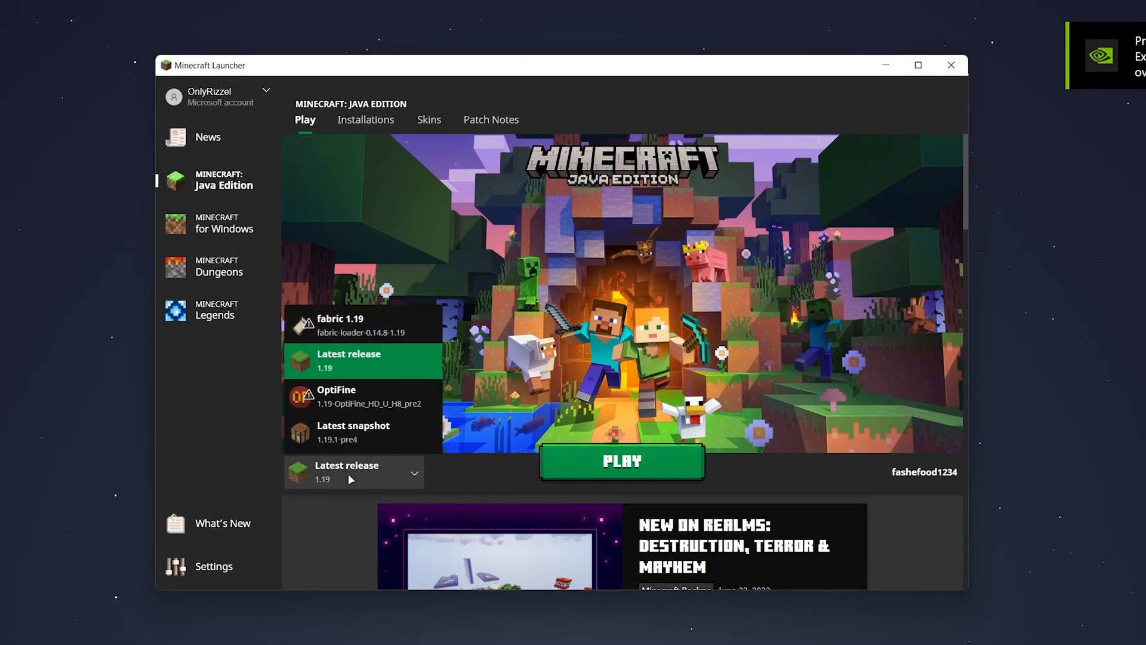
click(367, 334)
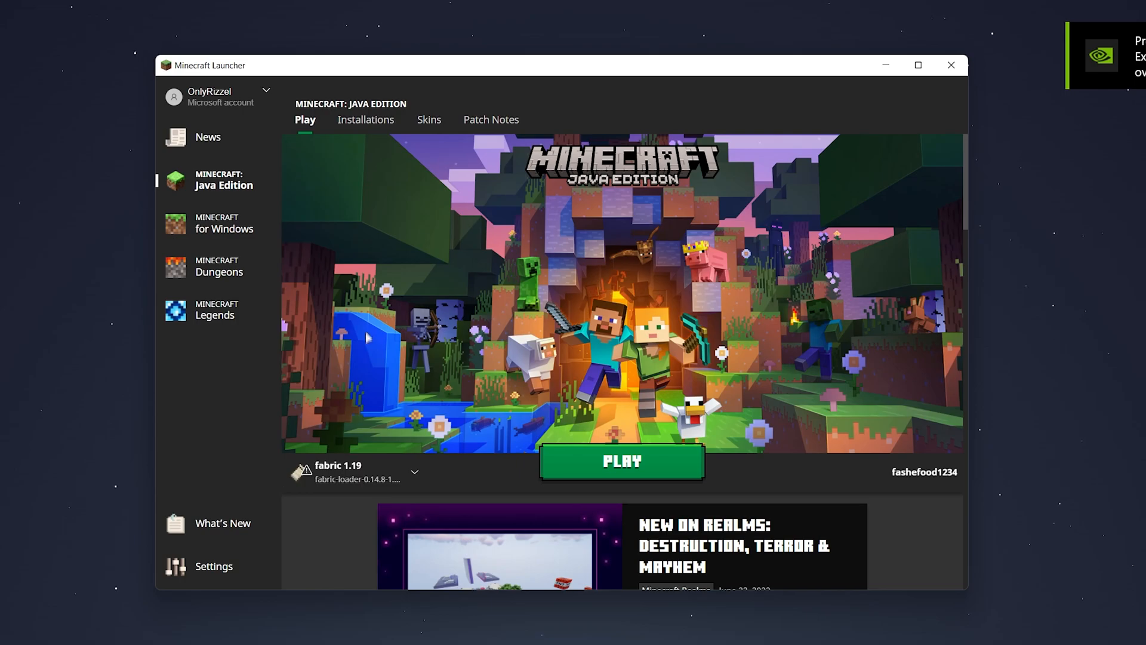
click(660, 459)
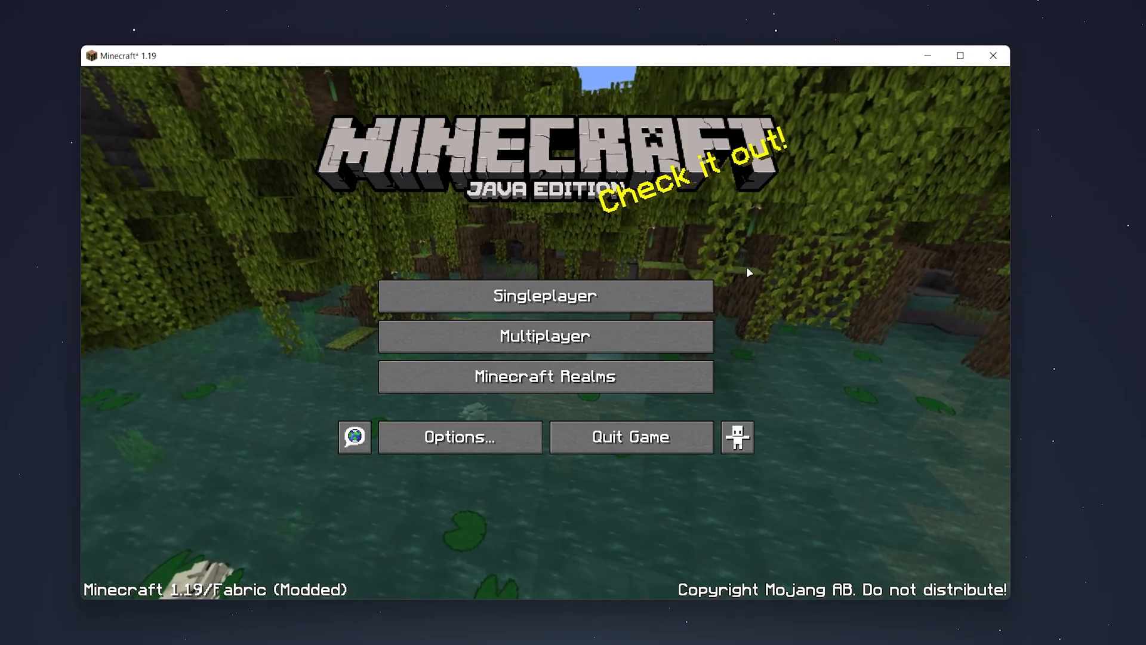